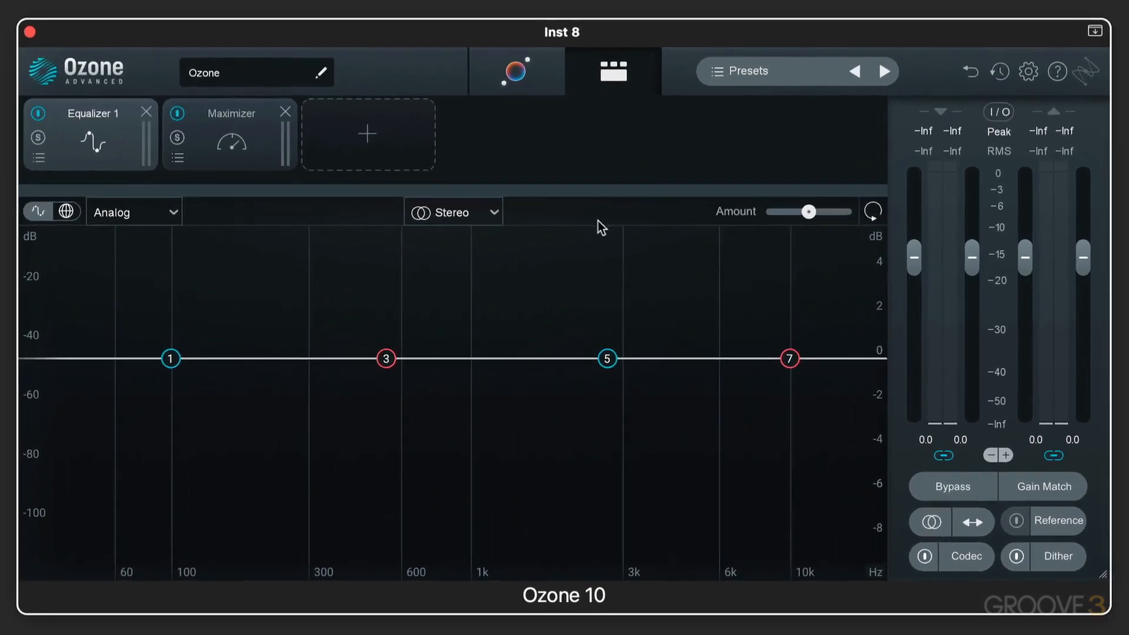
Switch the module view between Maximizer and Equalizer 1, ending on the Maximizer's settings
click(309, 172)
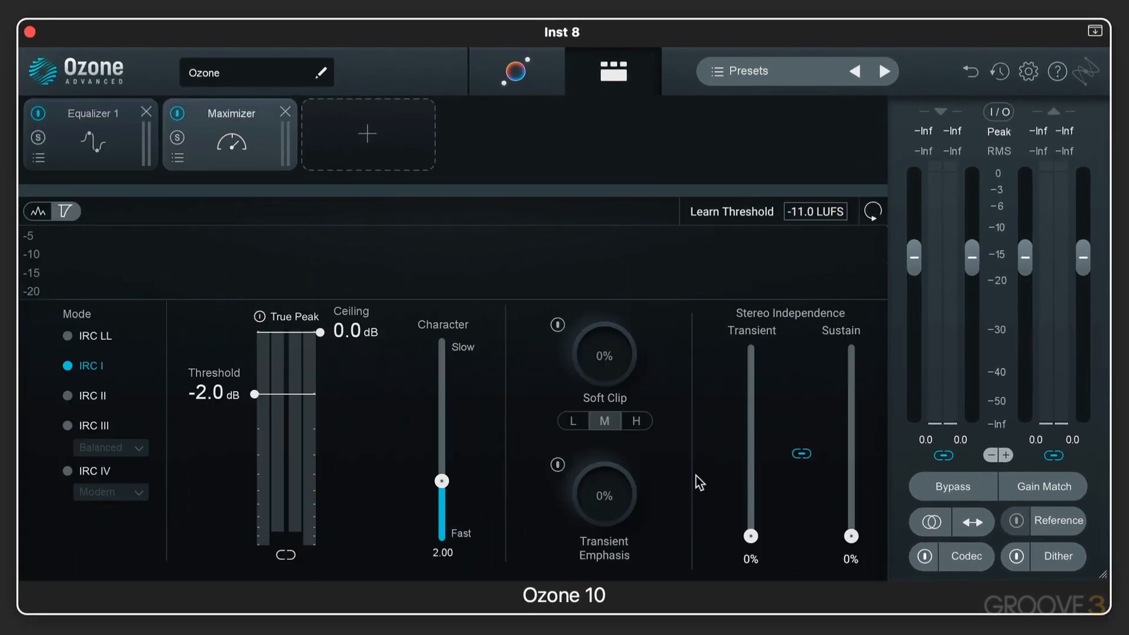
click(103, 143)
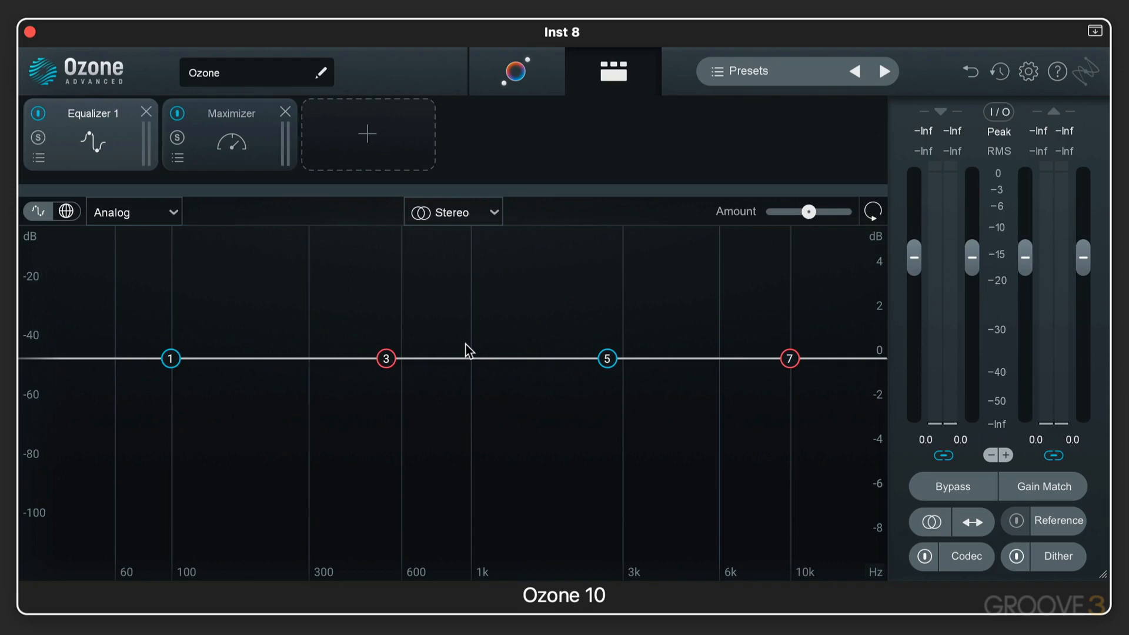
click(242, 130)
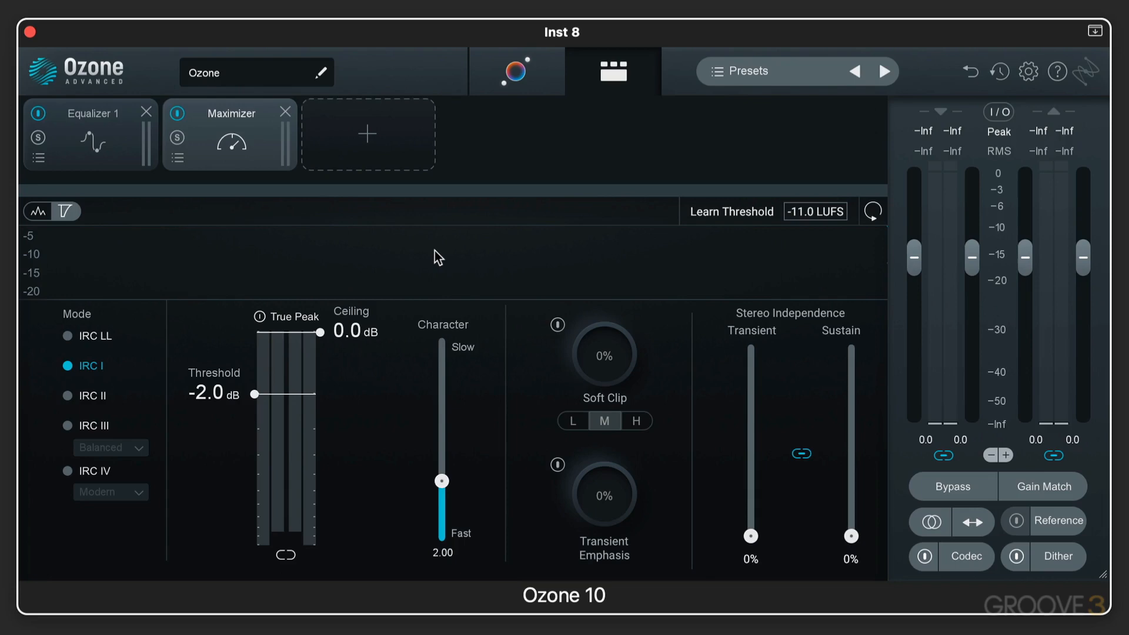
click(521, 75)
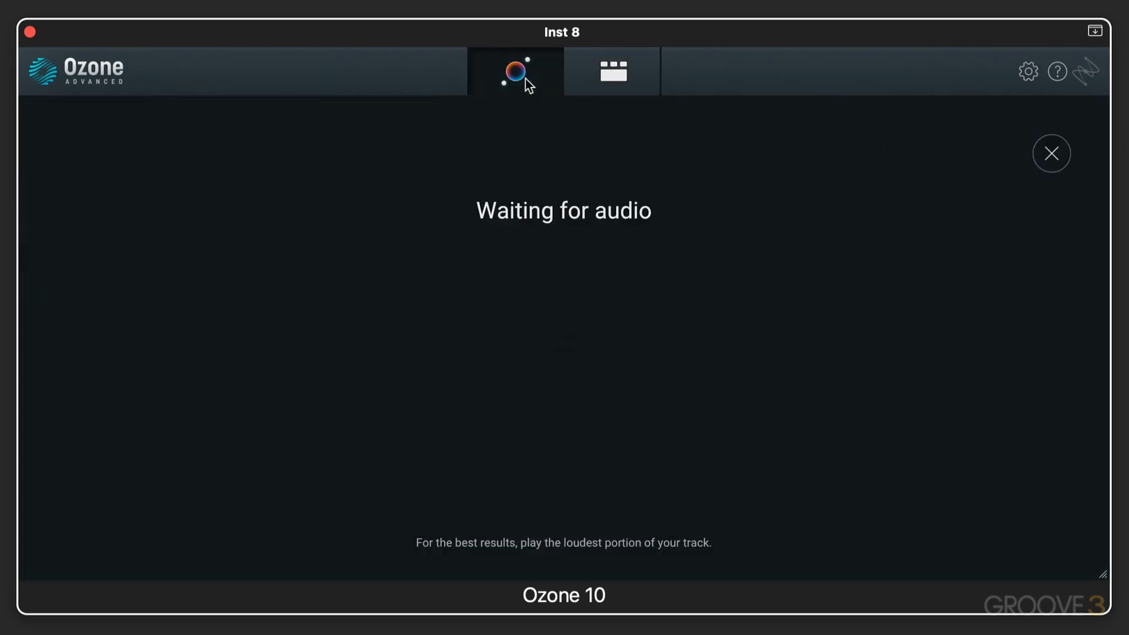
click(613, 74)
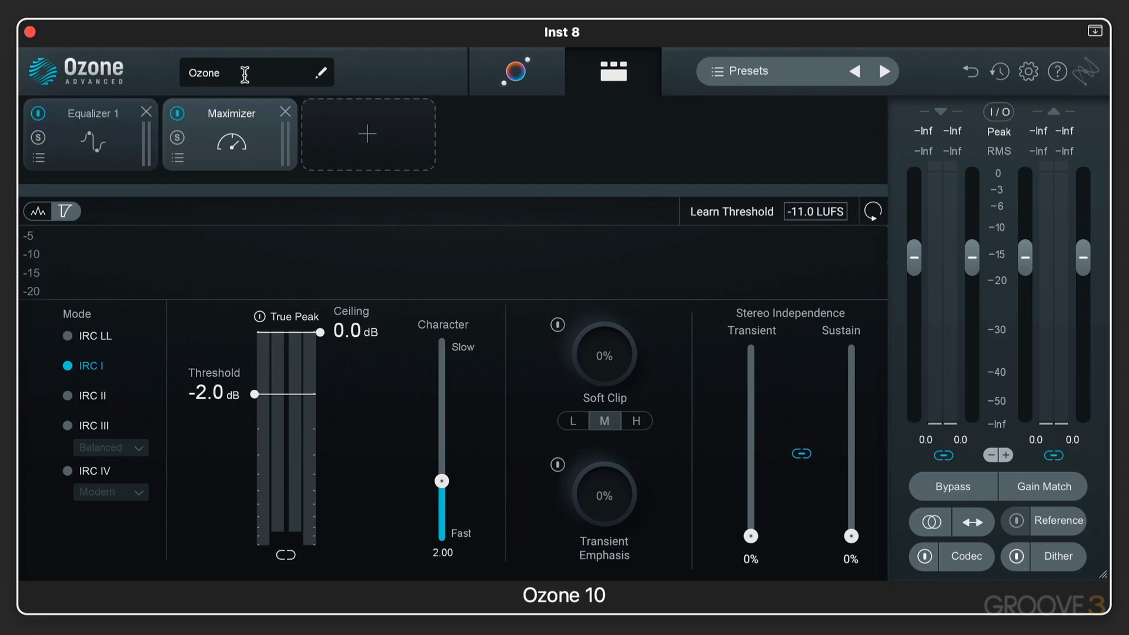
double_click(245, 74)
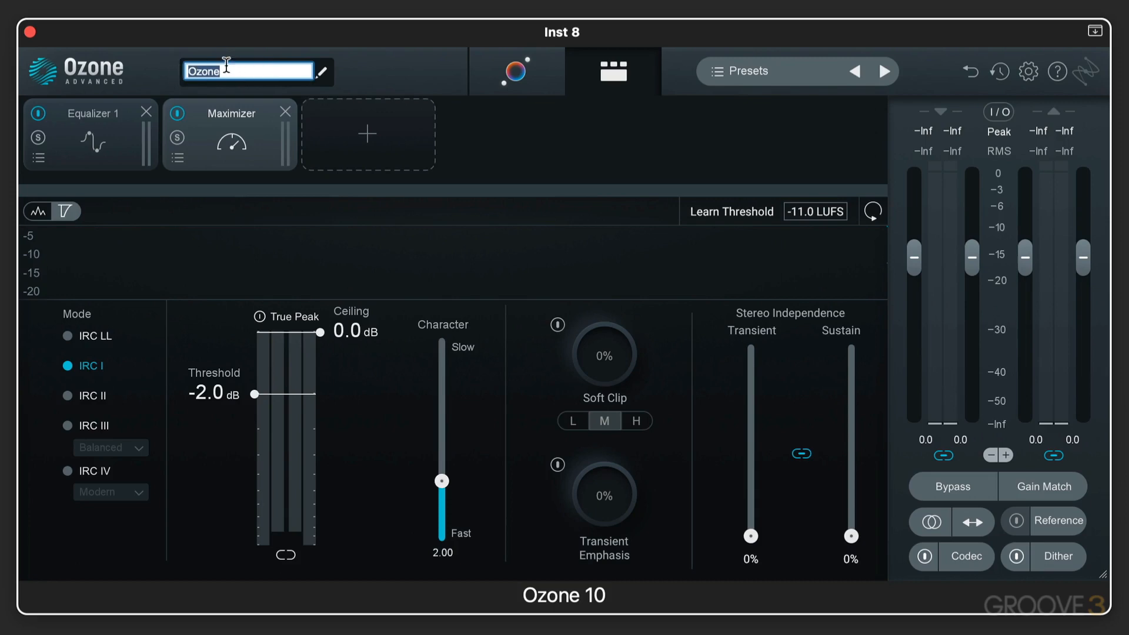
click(397, 78)
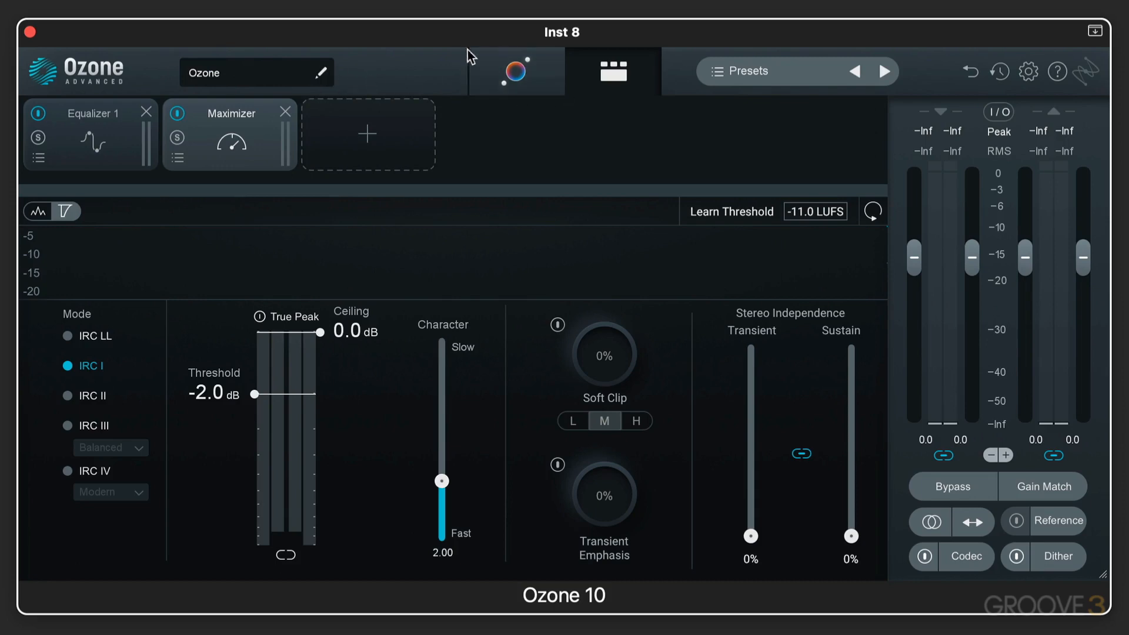
click(516, 71)
click(615, 72)
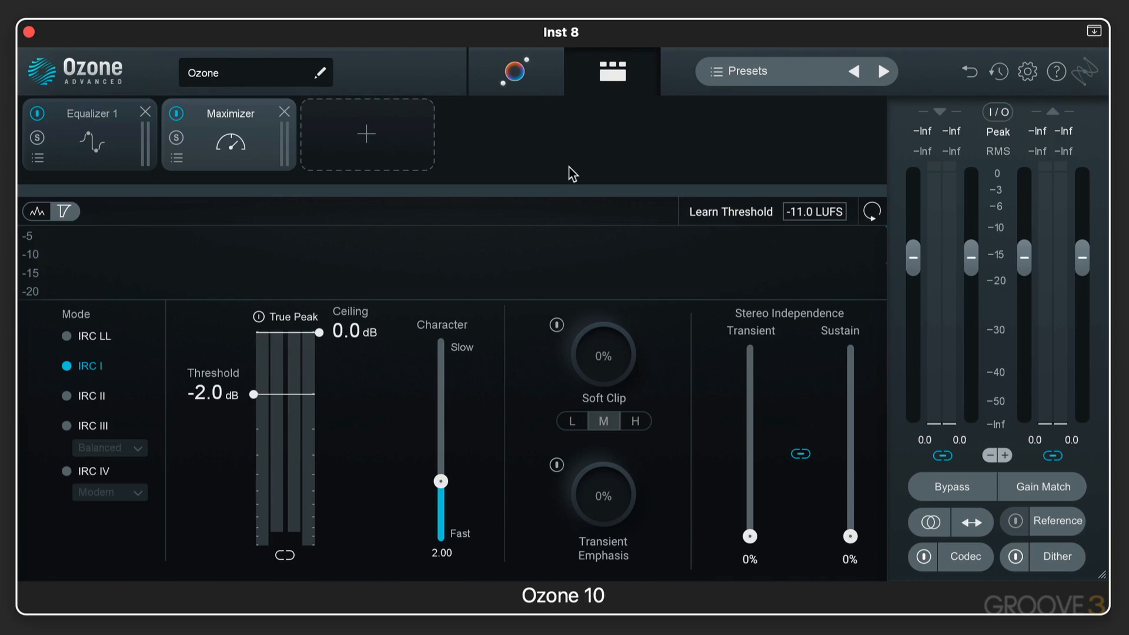
Move the Maximizer ahead of Equalizer 1, then remove Equalizer 1 from the chain
click(89, 135)
click(214, 134)
drag(104, 123, 232, 131)
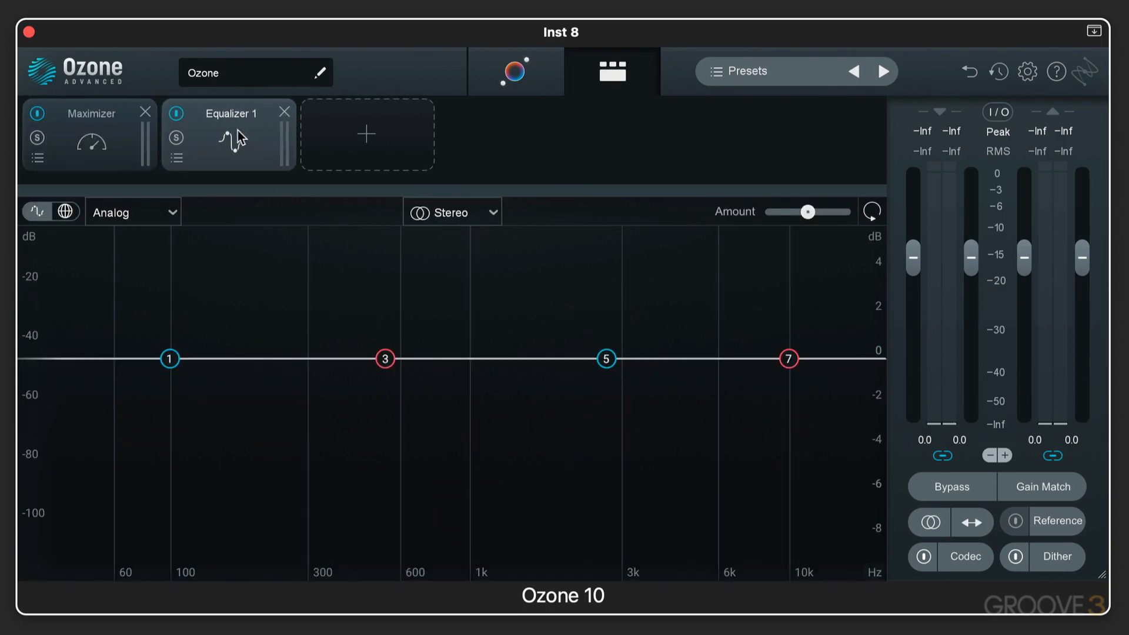
click(284, 113)
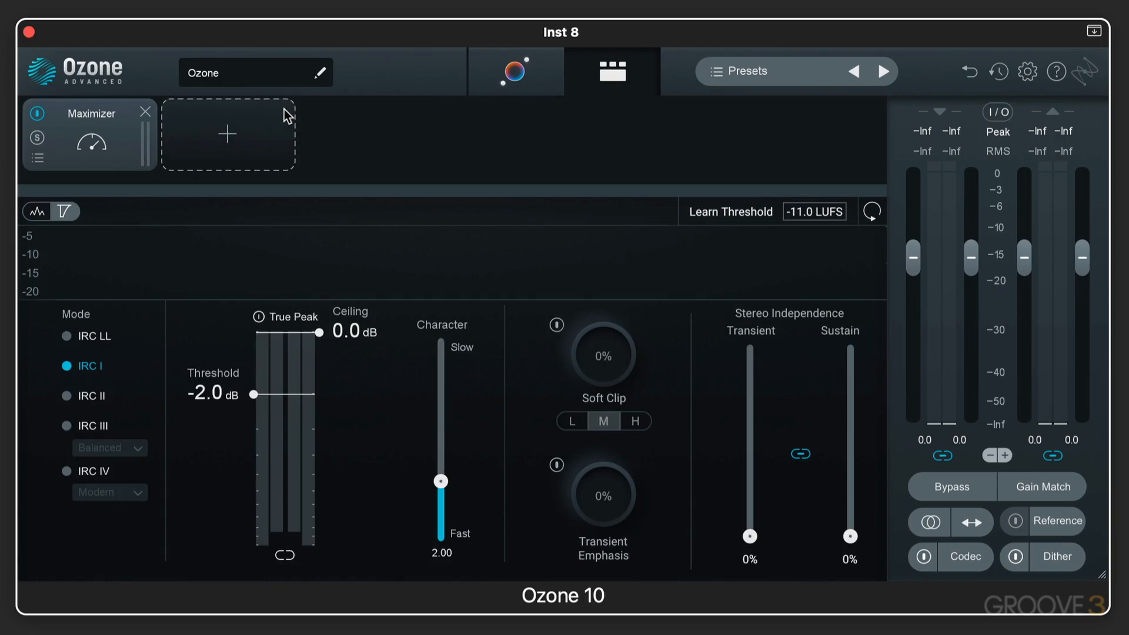
Add Equalizer 2, toggle its bypass on and off, then remove it, leaving only the Maximizer
click(228, 133)
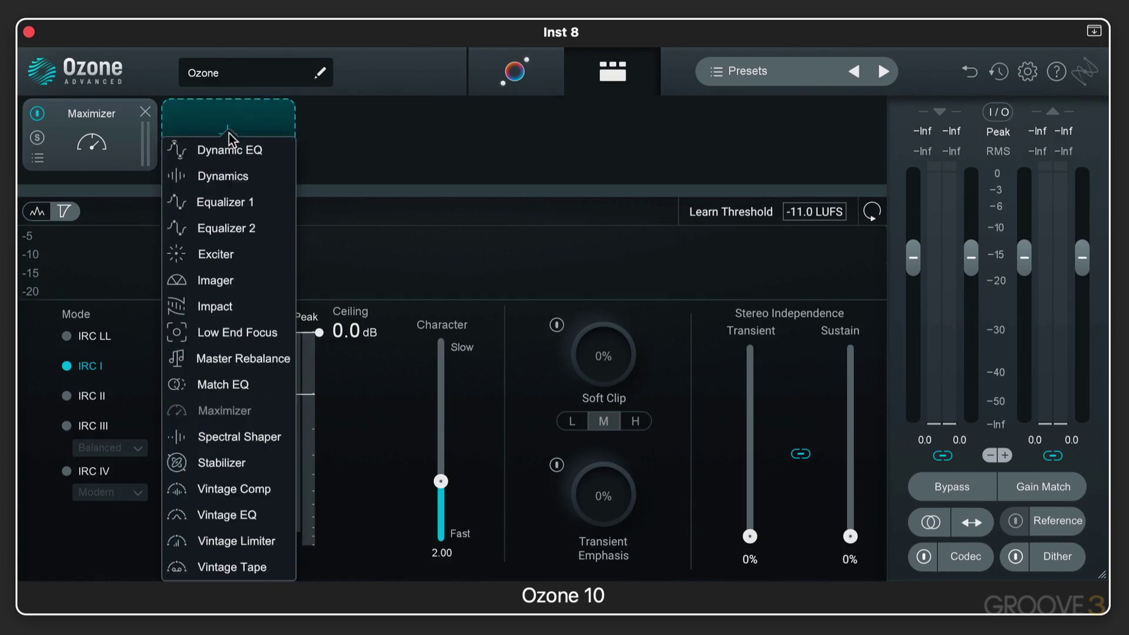
click(218, 231)
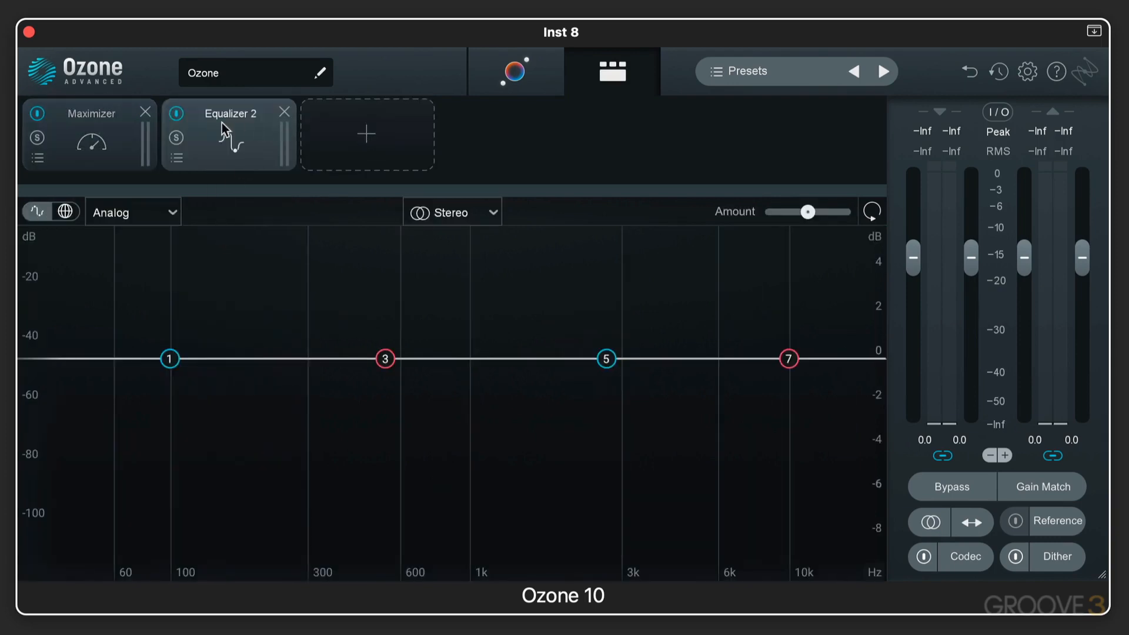
click(176, 113)
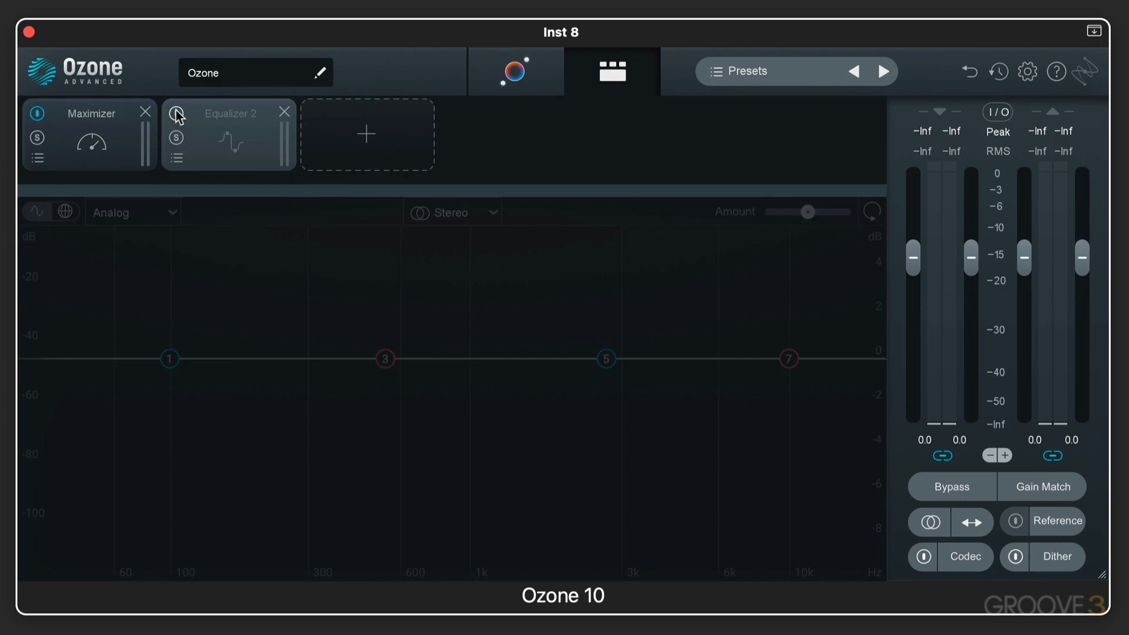
click(176, 113)
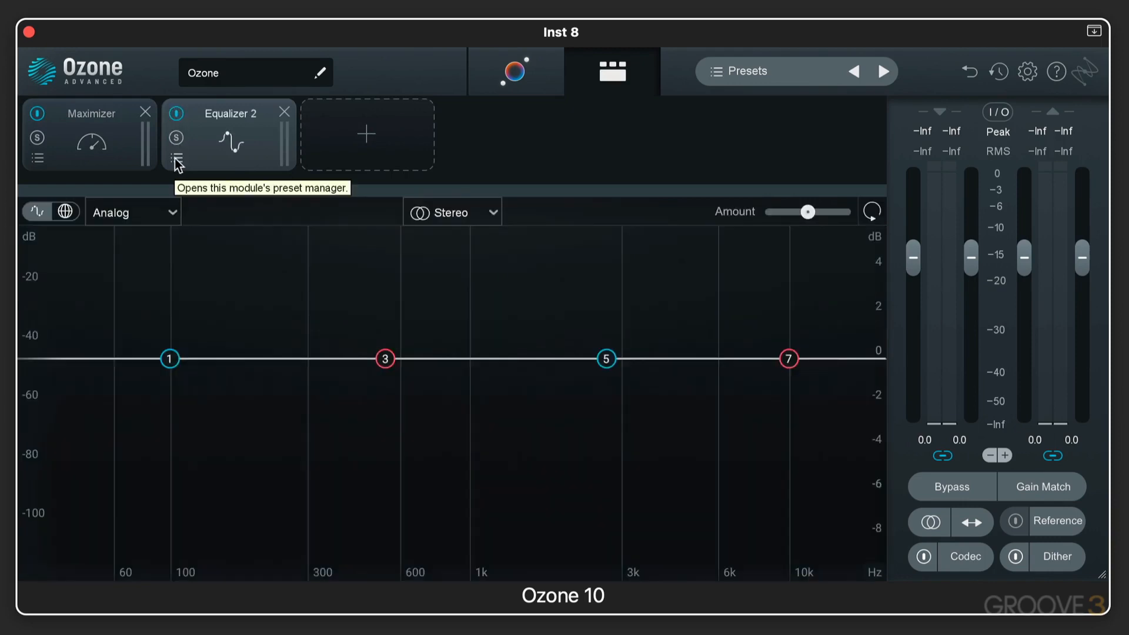
click(284, 112)
Add Match EQ and then Impact after the Maximizer for a three-module chain
click(230, 135)
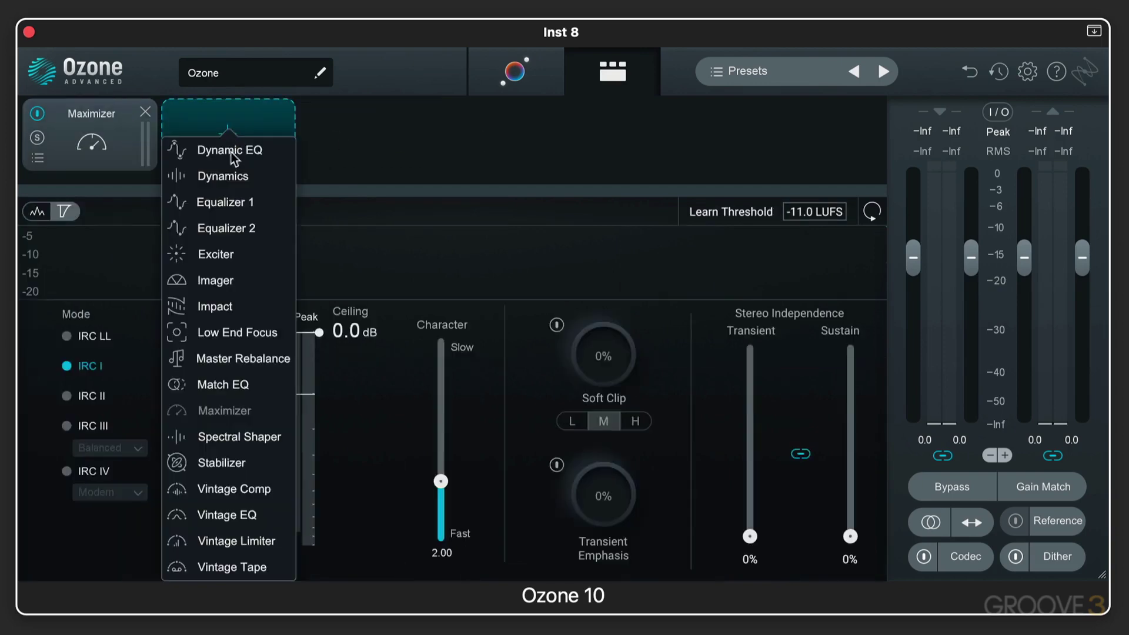
click(216, 384)
click(375, 133)
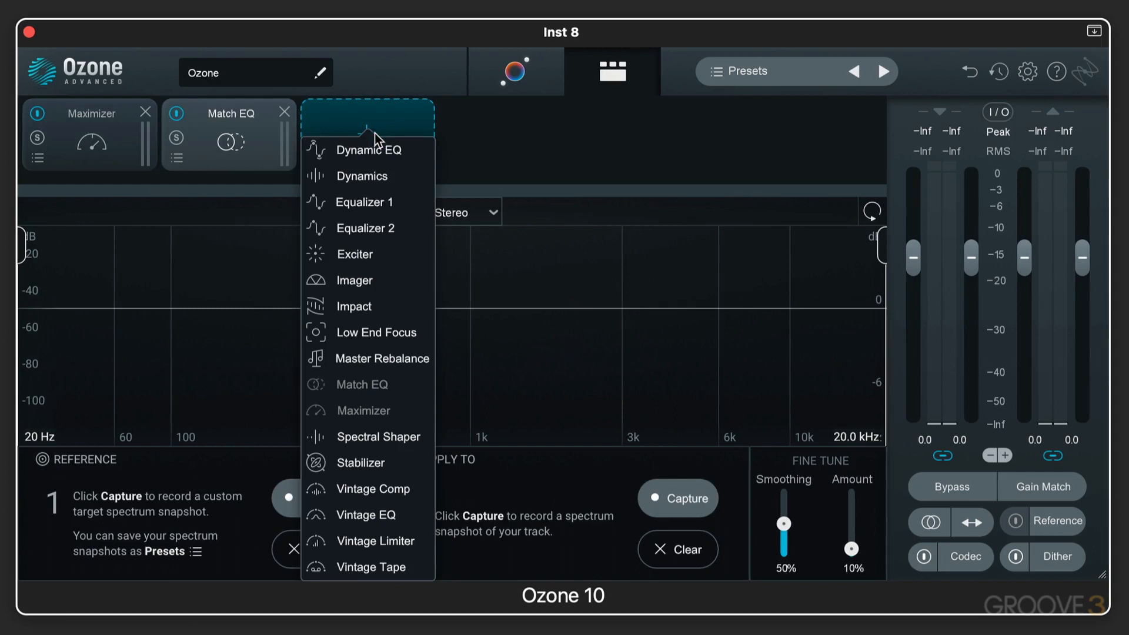
click(355, 306)
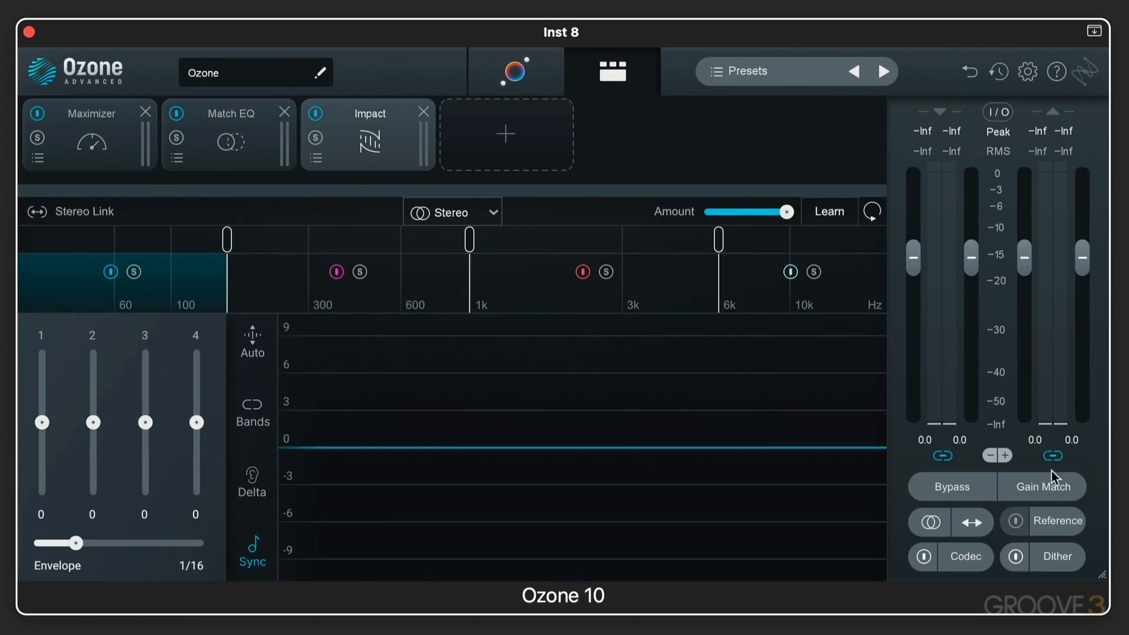
click(963, 492)
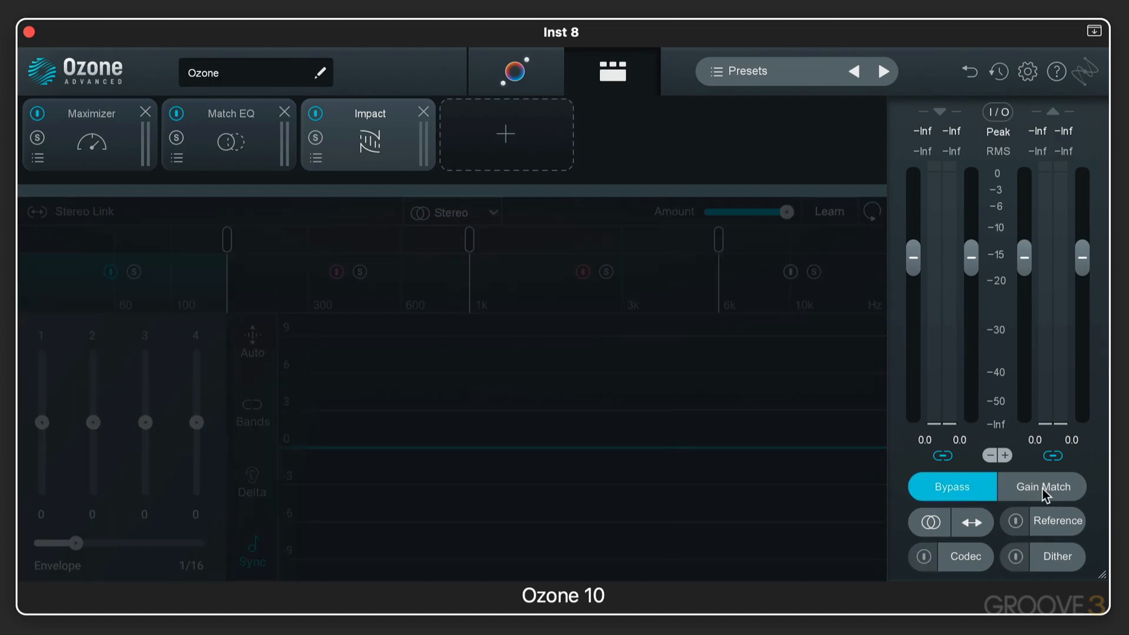
click(1045, 494)
click(973, 489)
click(1041, 488)
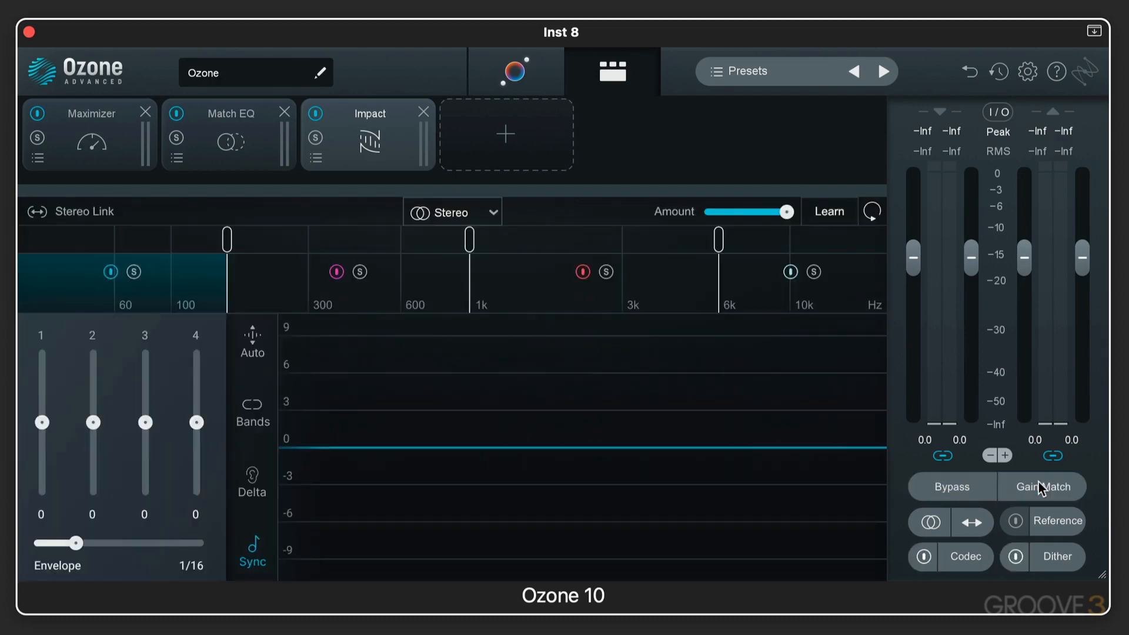